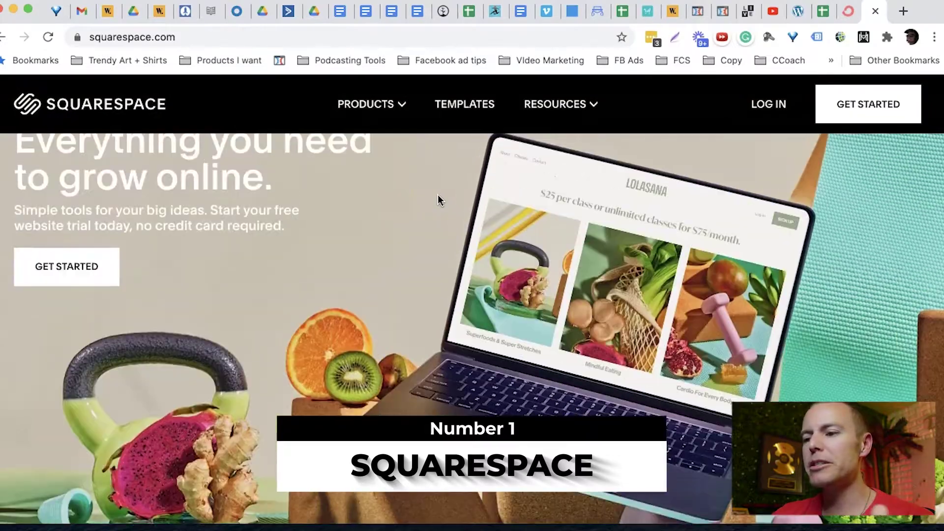
# Step: Look over the top section of the Squarespace homepage
pyautogui.scroll(-2, 437, 196)
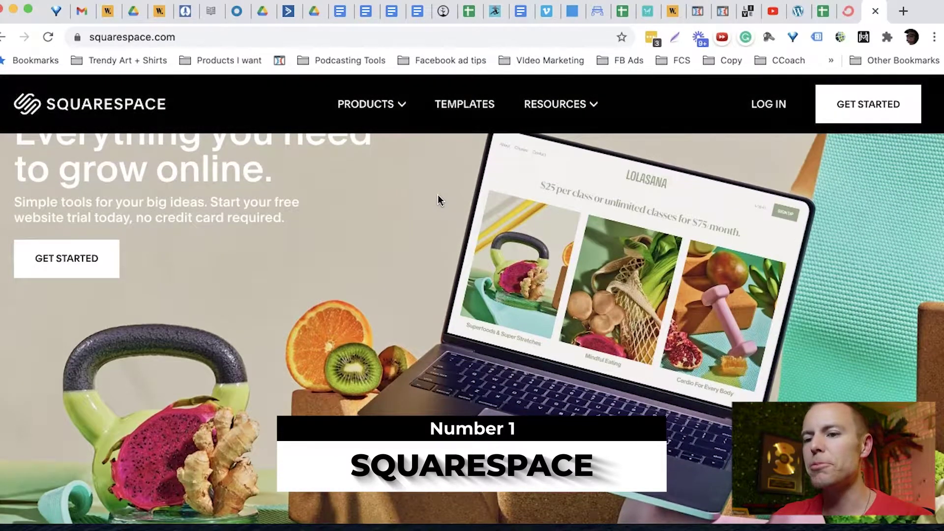
pyautogui.scroll(-2, 437, 197)
pyautogui.scroll(3, 437, 197)
pyautogui.click(406, 199)
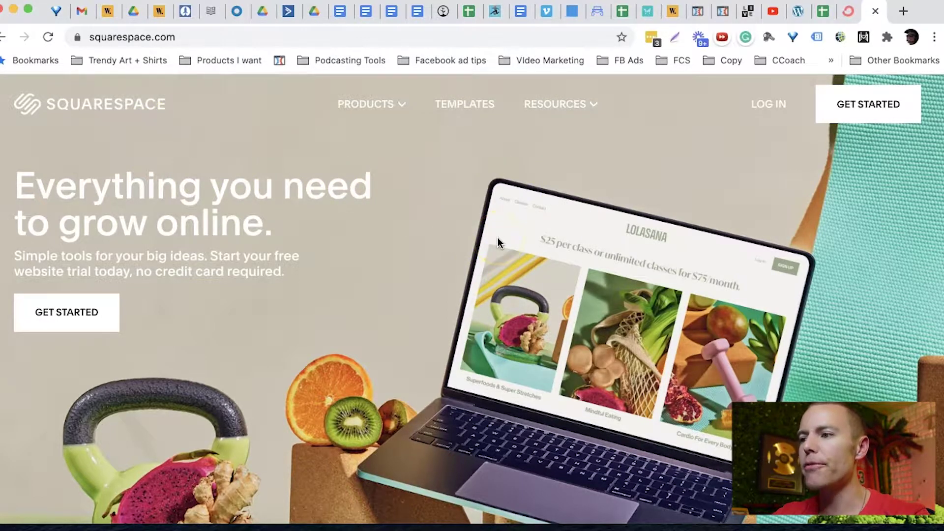
# Step: Switch to the ConvertKit website, open its pricing page and look over the Free, Creator and Creator Pro plans
pyautogui.click(845, 12)
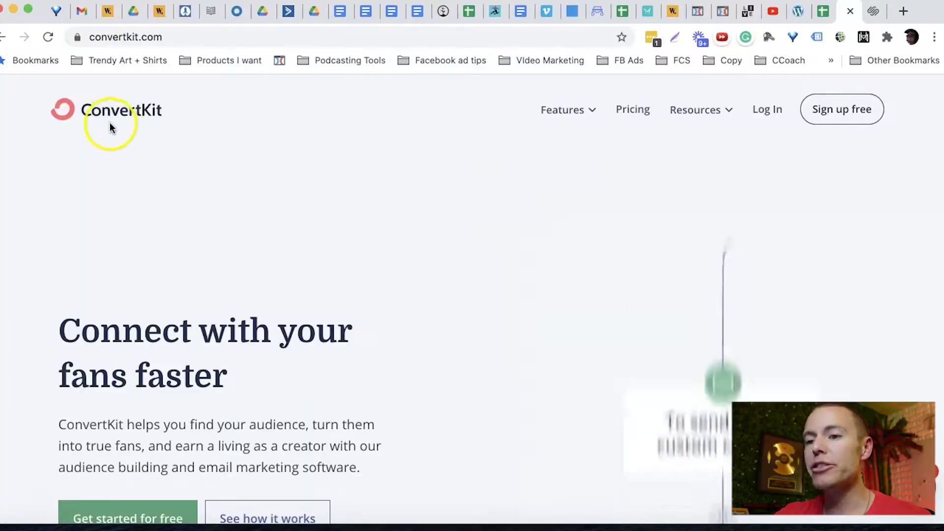
pyautogui.click(626, 114)
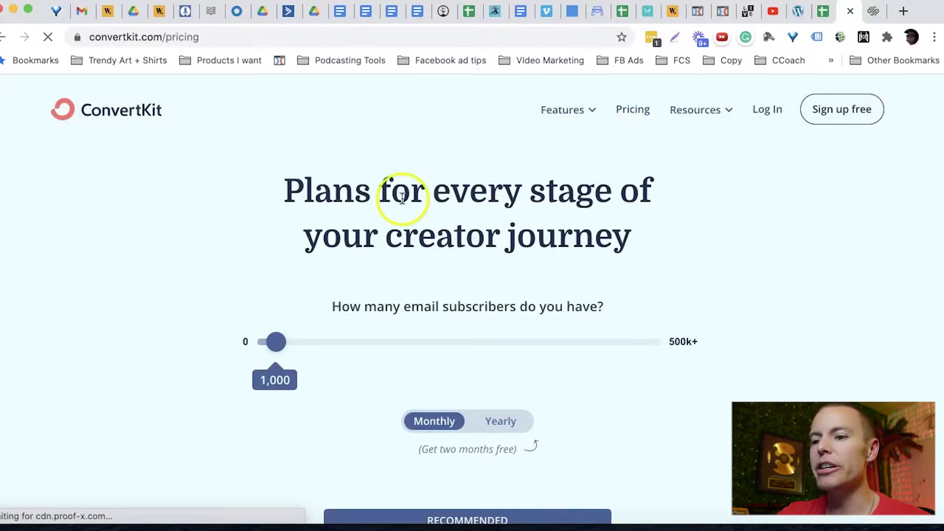
pyautogui.scroll(-10, 402, 197)
pyautogui.scroll(3, 373, 205)
pyautogui.scroll(-2, 211, 173)
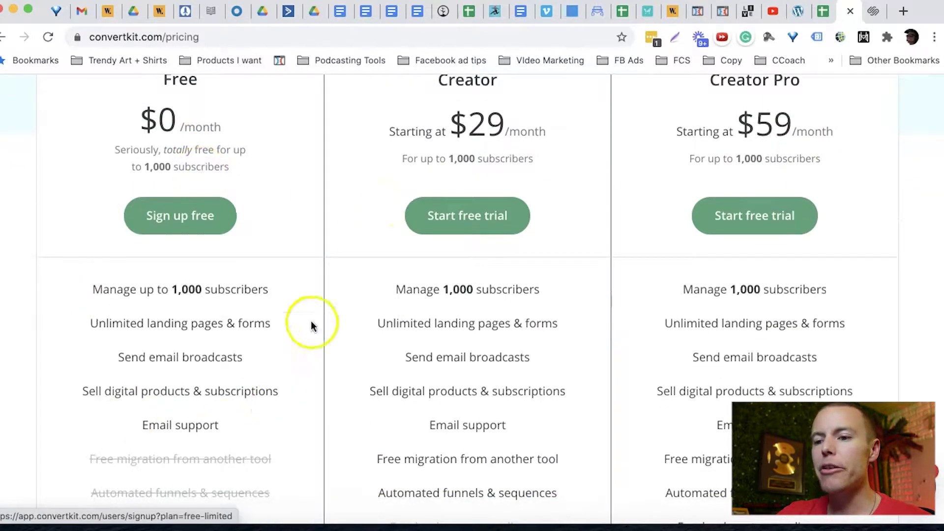
pyautogui.scroll(-4, 152, 358)
pyautogui.scroll(3, 142, 348)
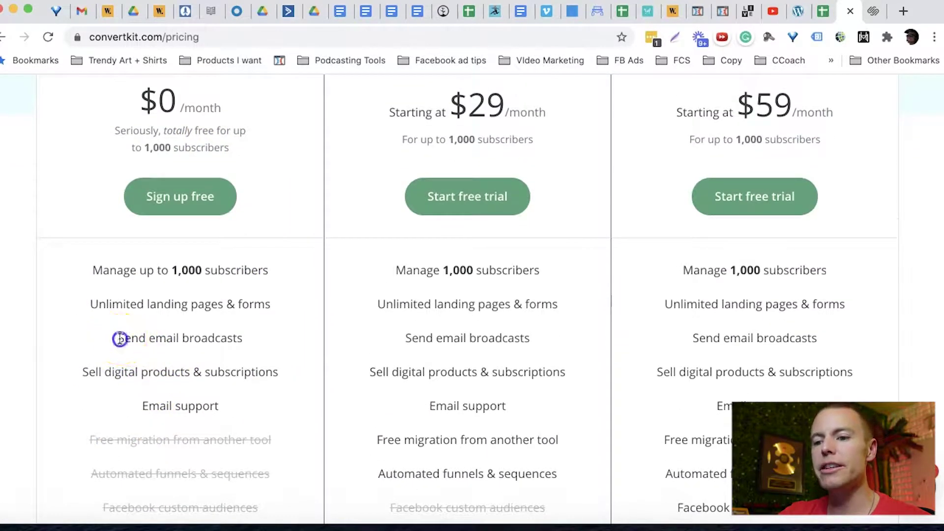
# Step: Examine the Free plan's features, including email broadcasts, landing pages and forms, and selling digital products and subscriptions
pyautogui.moveTo(120, 338); pyautogui.dragTo(251, 340)
pyautogui.click(148, 300)
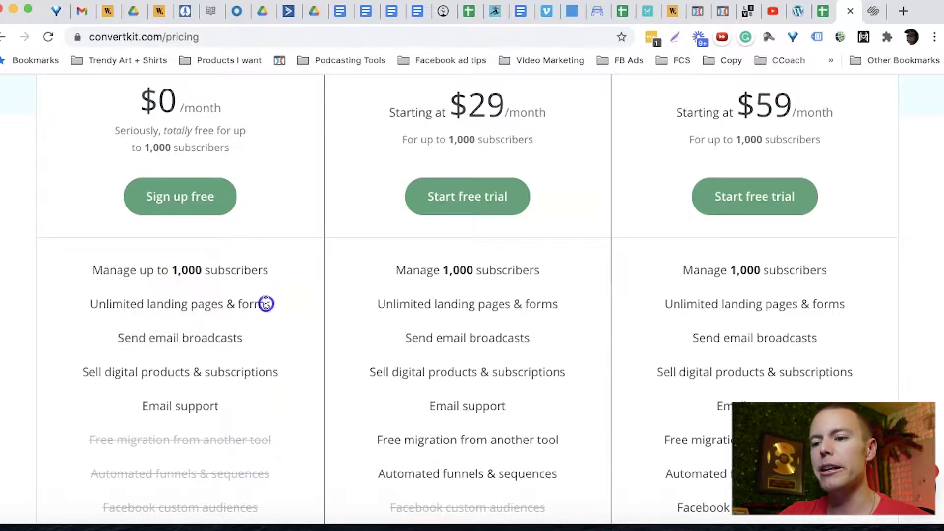
pyautogui.moveTo(103, 371); pyautogui.dragTo(196, 371)
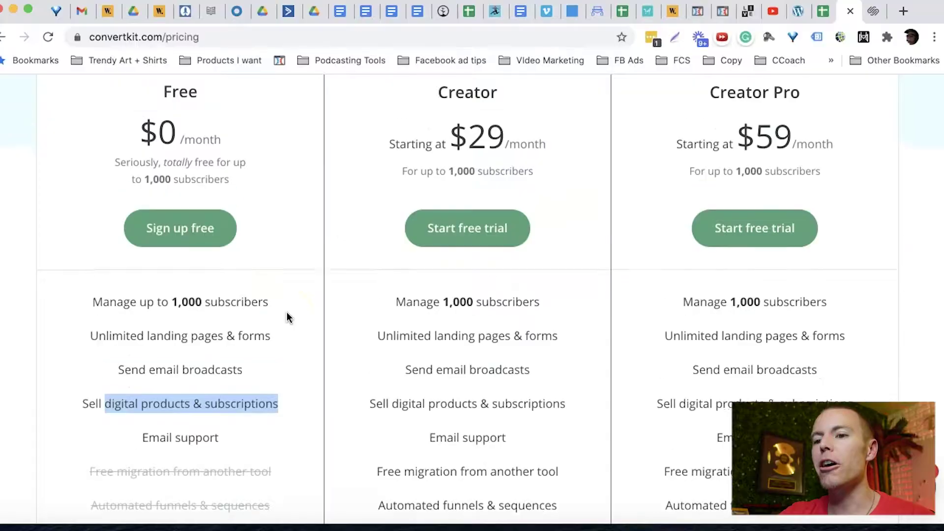
pyautogui.scroll(2, 287, 316)
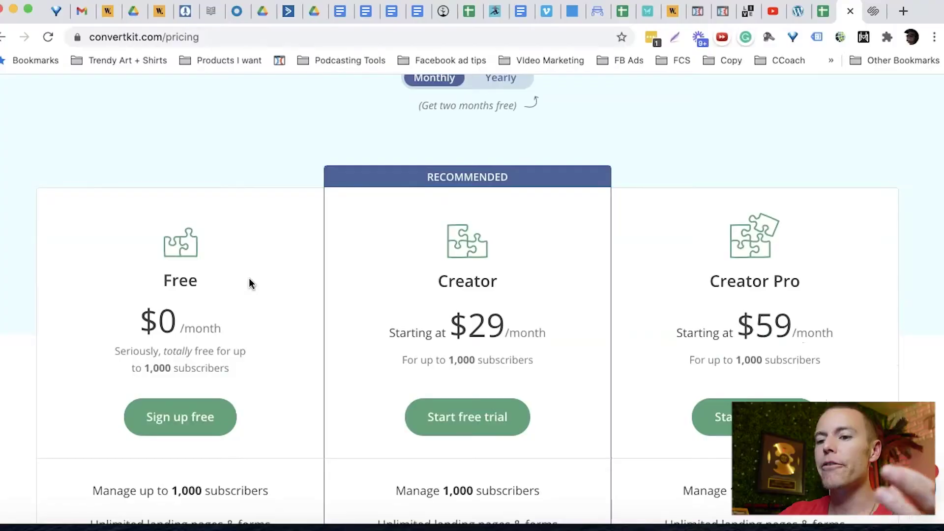
pyautogui.scroll(7, 249, 284)
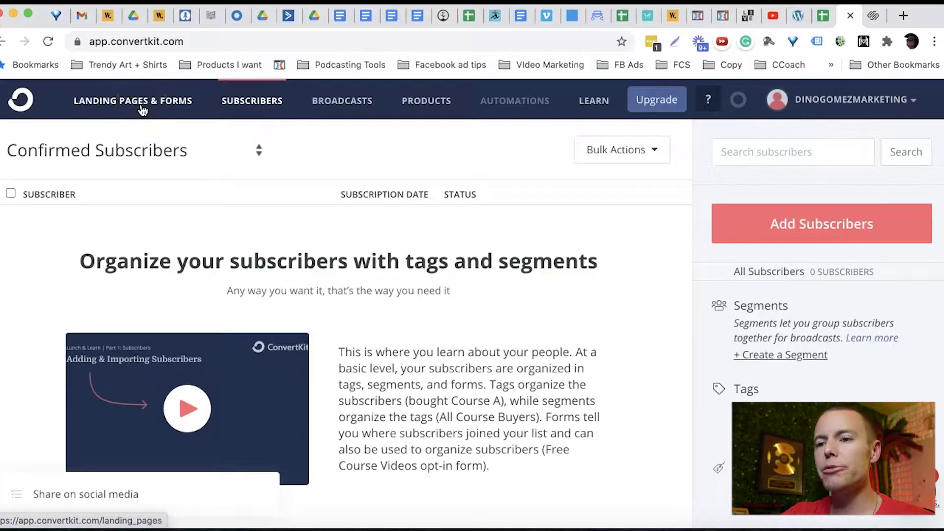
# Step: Start a new landing page from the ConvertKit account's landing pages and forms overview
pyautogui.click(141, 108)
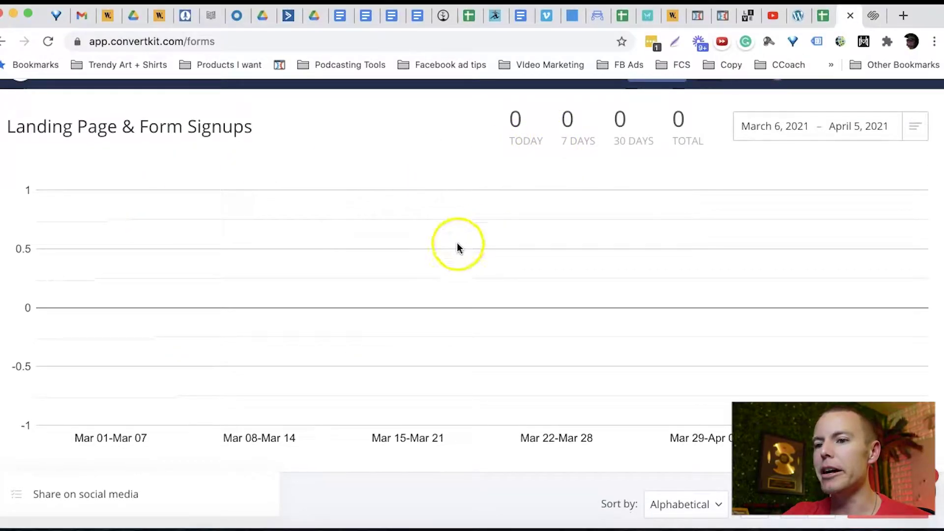
pyautogui.scroll(-5, 461, 204)
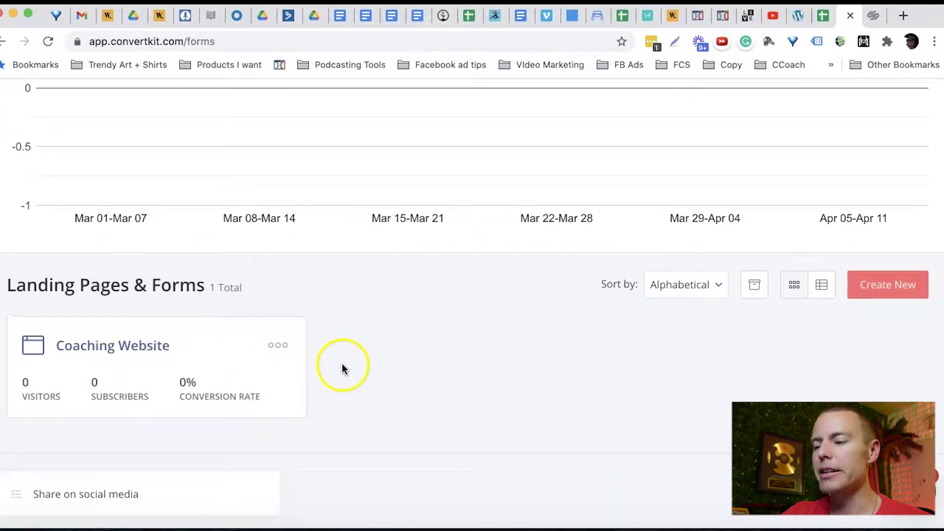
pyautogui.click(872, 291)
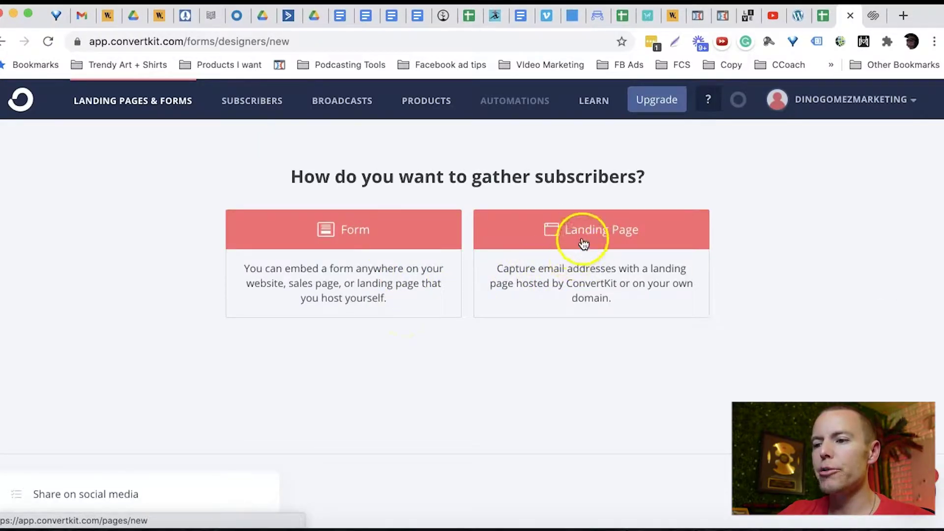
pyautogui.click(584, 244)
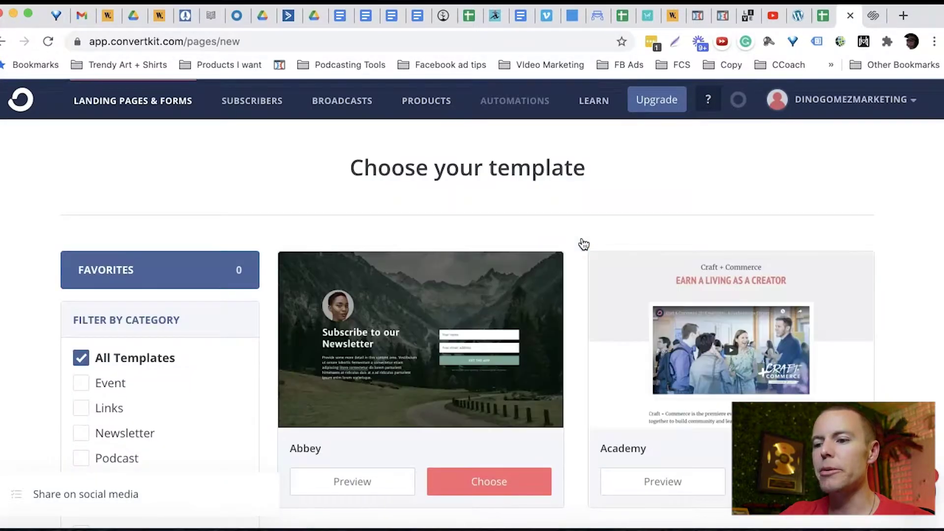
# Step: Browse the landing page templates and choose the Cedar template
pyautogui.scroll(-5, 457, 261)
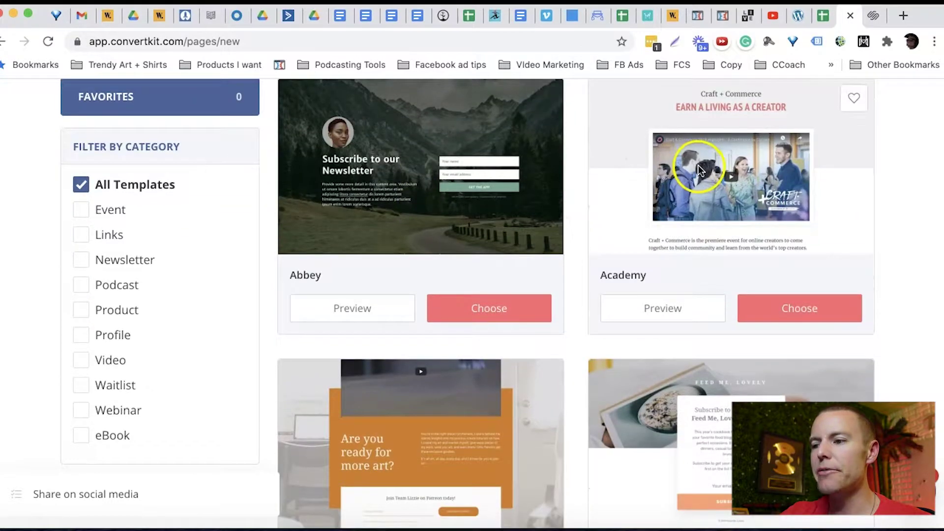
pyautogui.scroll(-6, 559, 239)
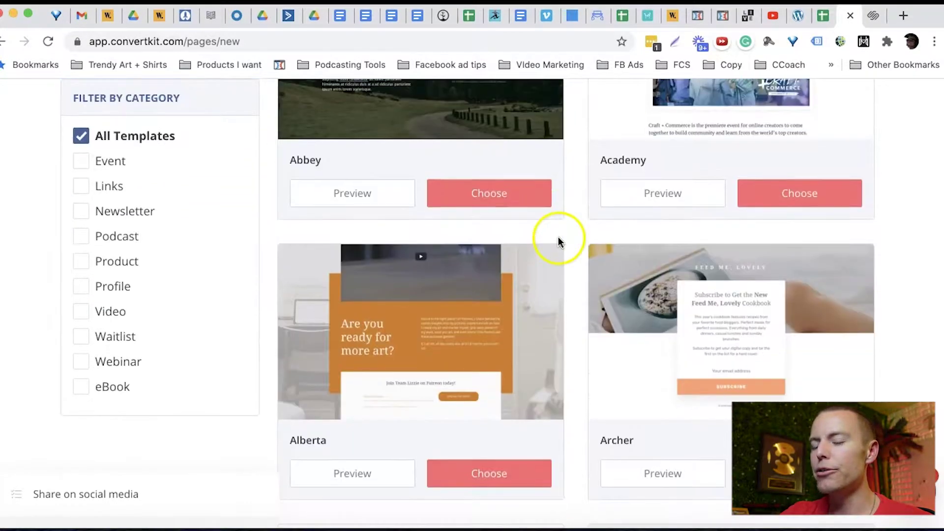
pyautogui.scroll(-9, 530, 242)
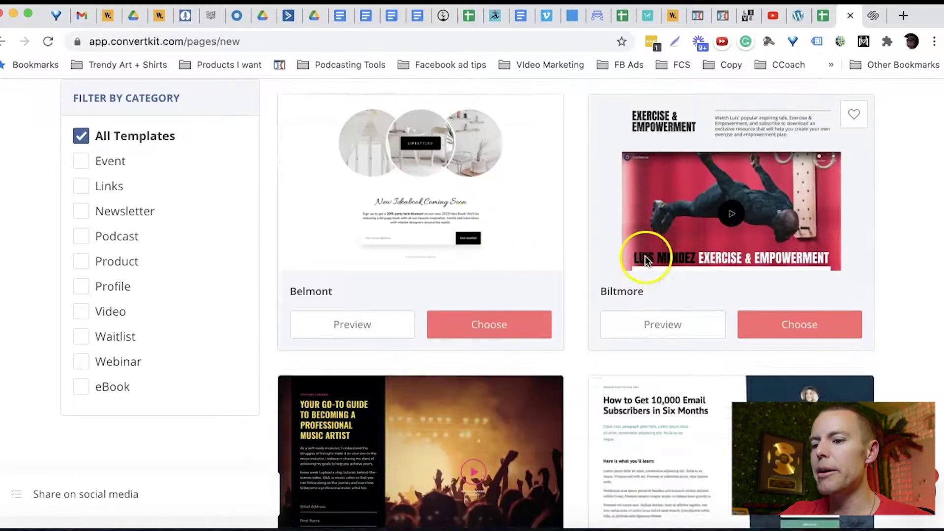
pyautogui.scroll(-5, 552, 334)
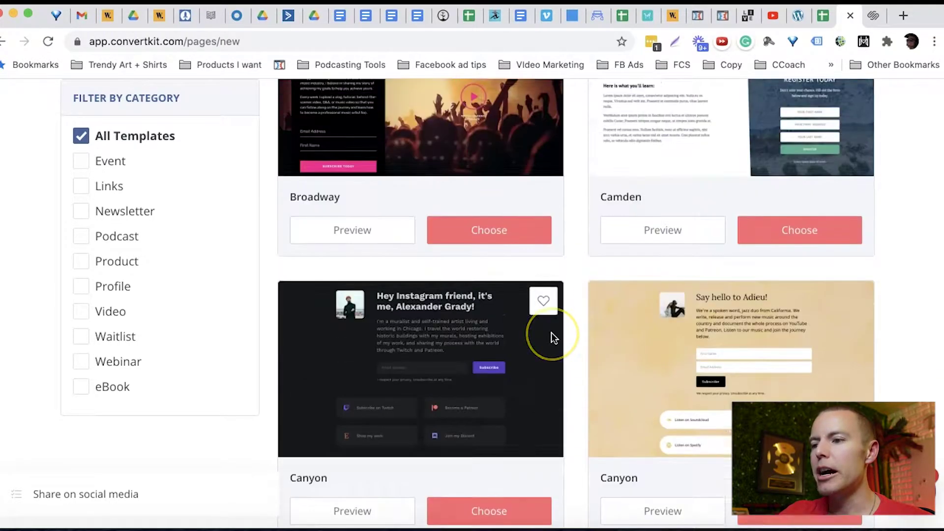
pyautogui.scroll(3, 550, 337)
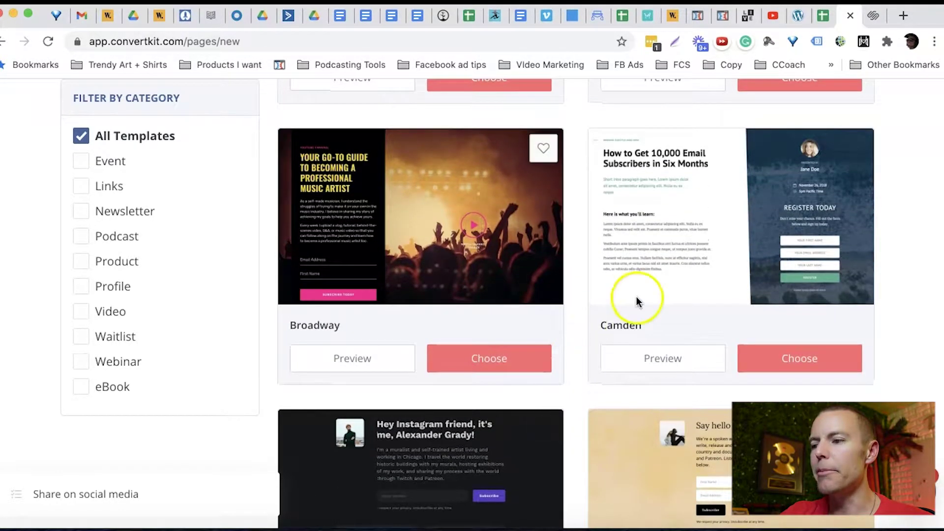
pyautogui.scroll(-1, 614, 304)
pyautogui.scroll(-5, 602, 295)
pyautogui.scroll(4, 595, 302)
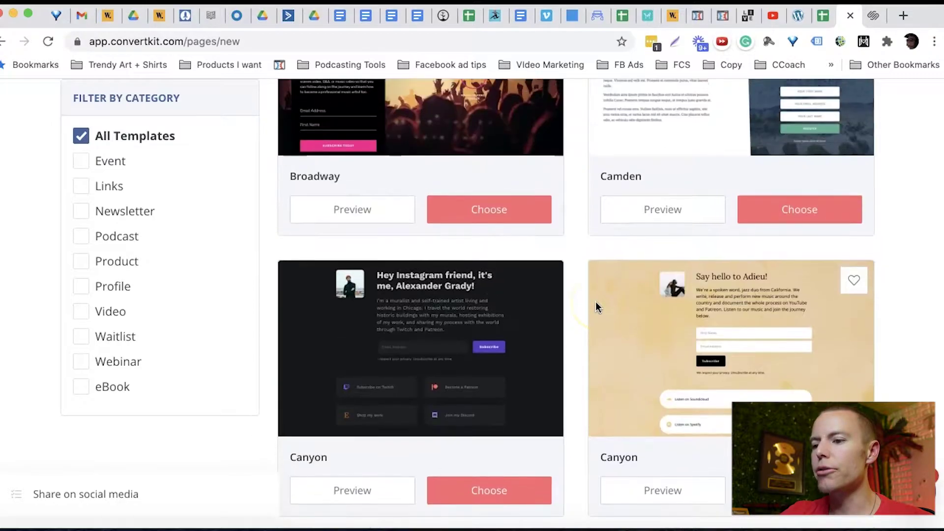
pyautogui.scroll(-11, 478, 347)
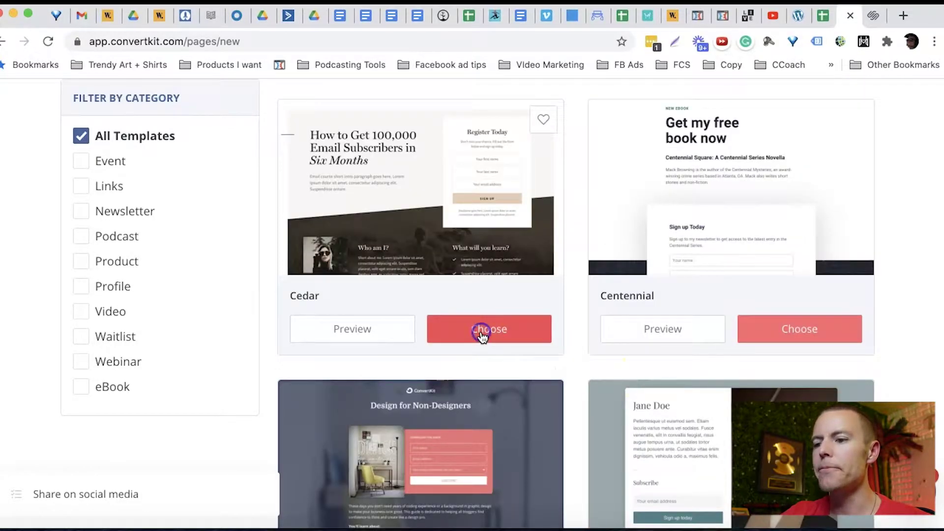
pyautogui.click(482, 329)
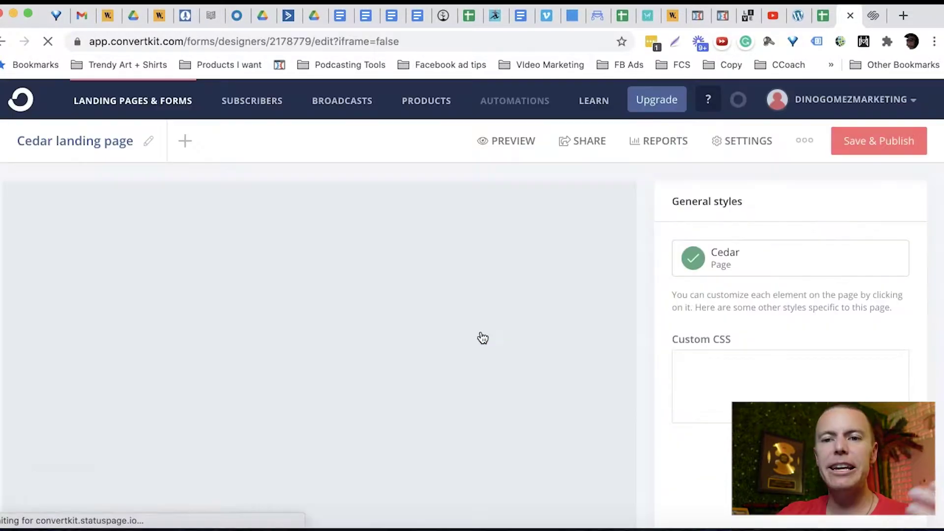
# Step: Change the landing page's main headline to "How I quit my 9-5 job and started an online business"
pyautogui.scroll(-2, 333, 305)
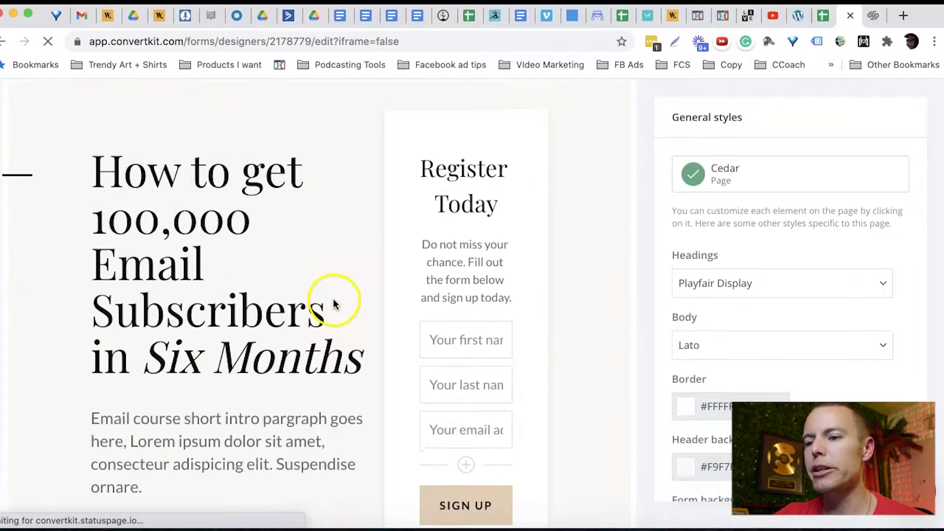
pyautogui.click(203, 282)
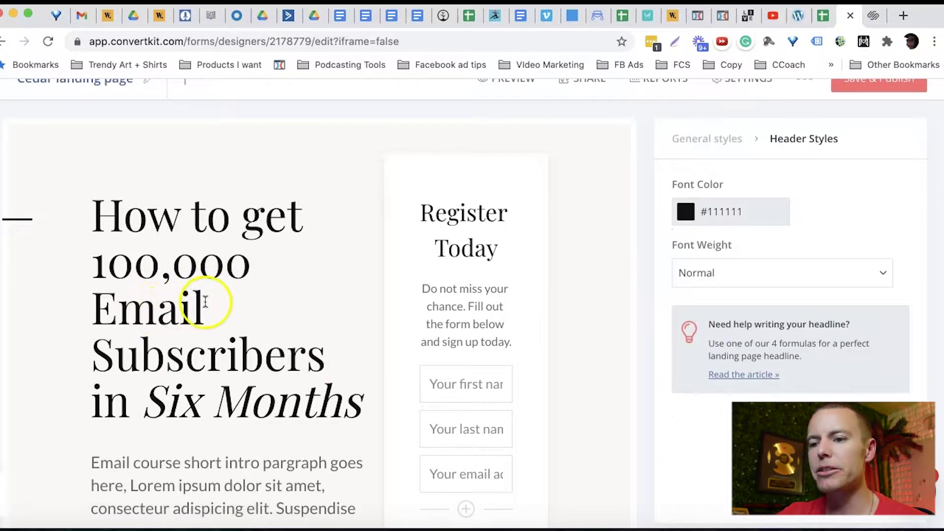
pyautogui.scroll(-1, 199, 305)
pyautogui.scroll(-3, 324, 362)
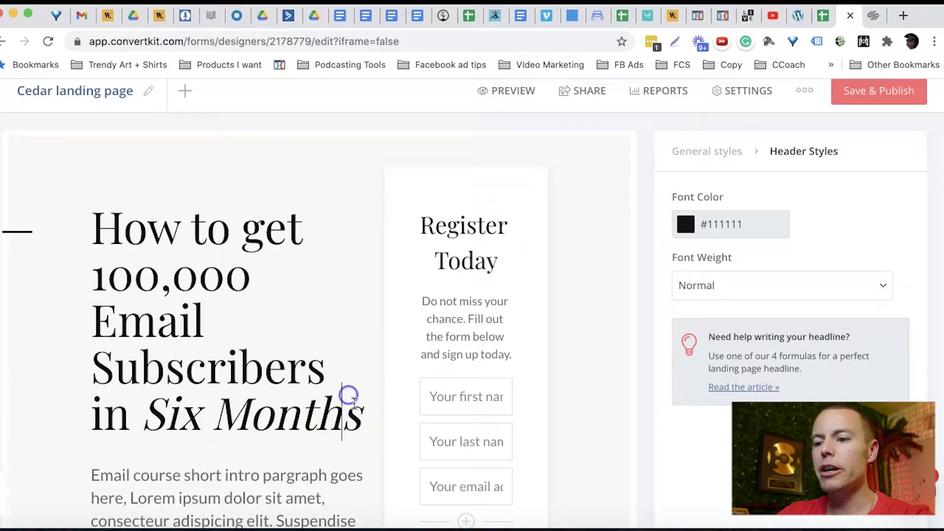
pyautogui.moveTo(321, 391); pyautogui.dragTo(202, 217)
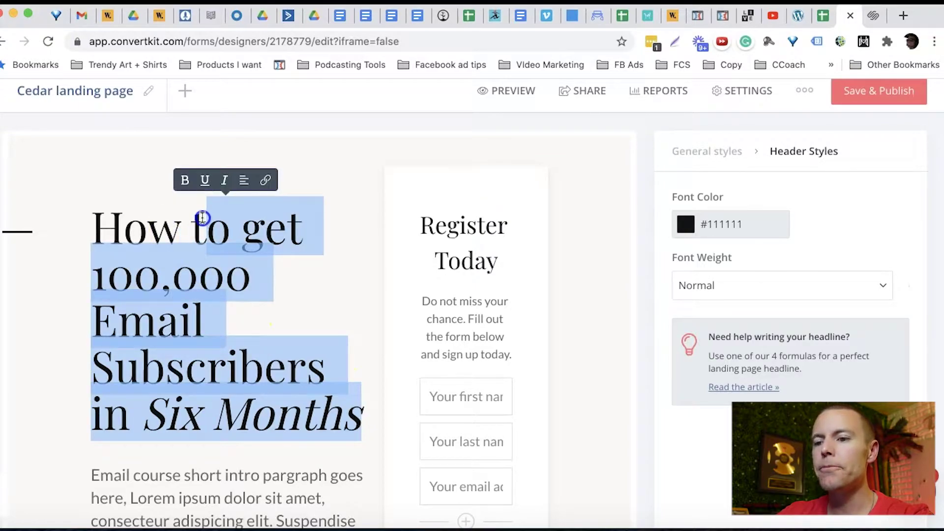
pyautogui.write('I')
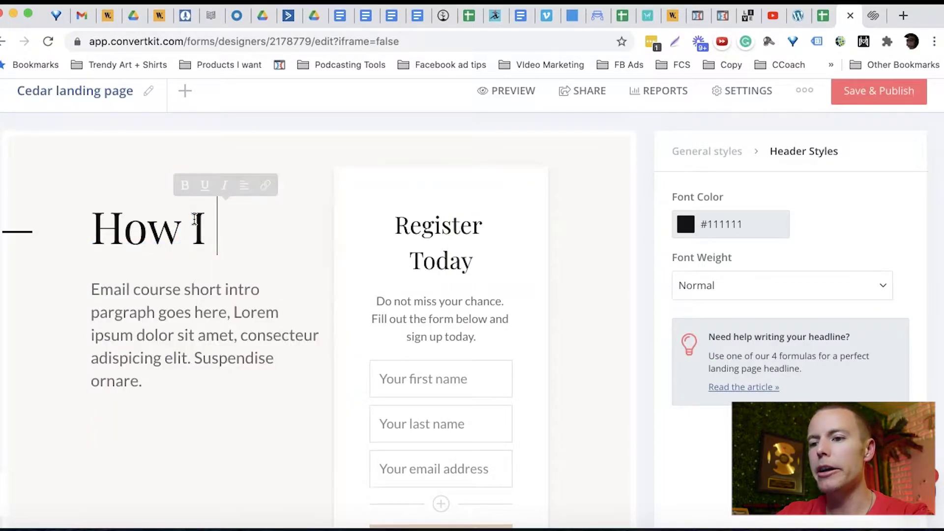
pyautogui.write(' quit my')
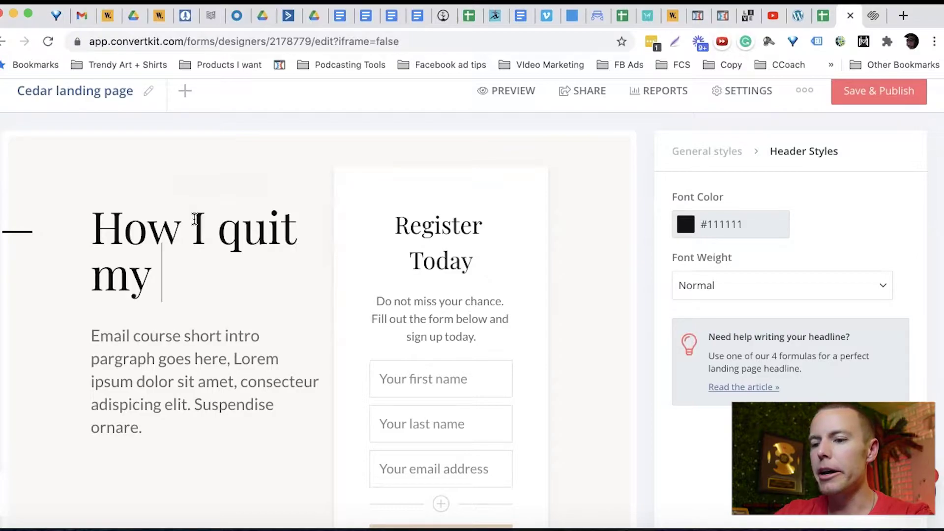
pyautogui.write(' 9-5 job and ')
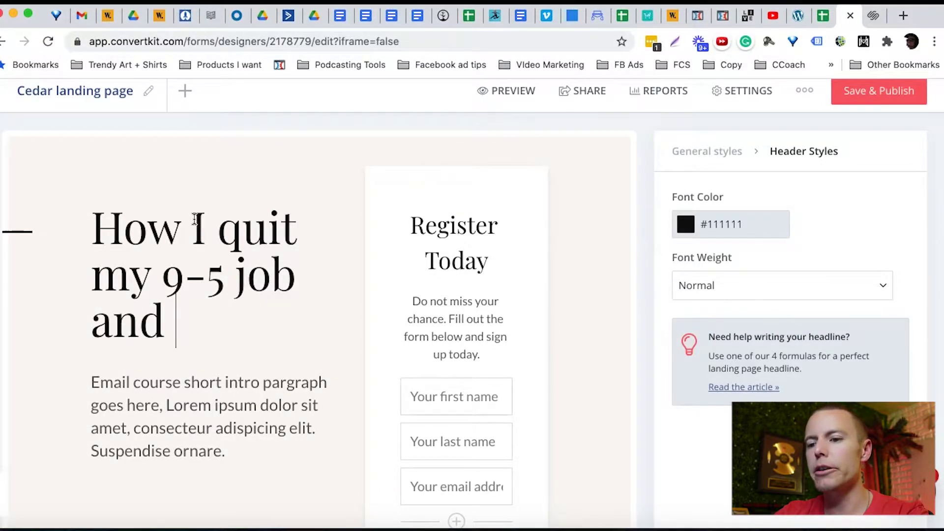
pyautogui.write('started an ')
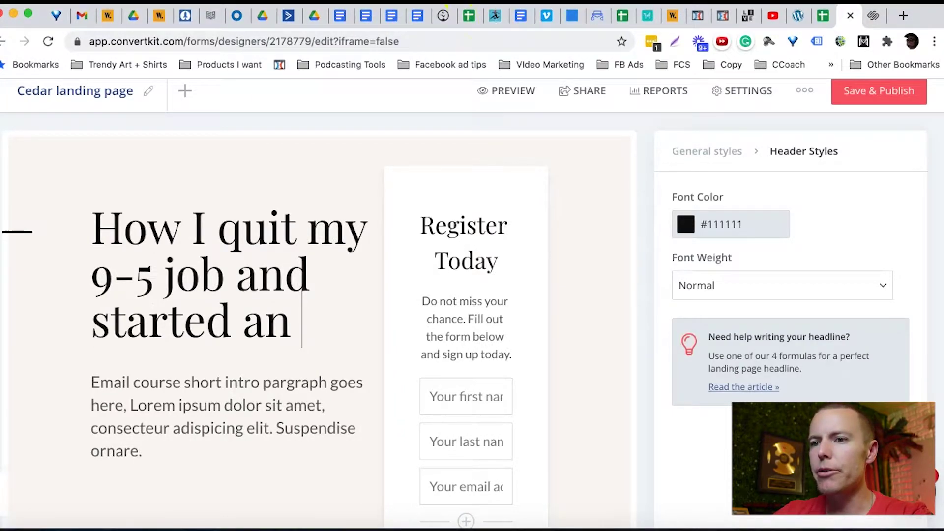
pyautogui.write('online')
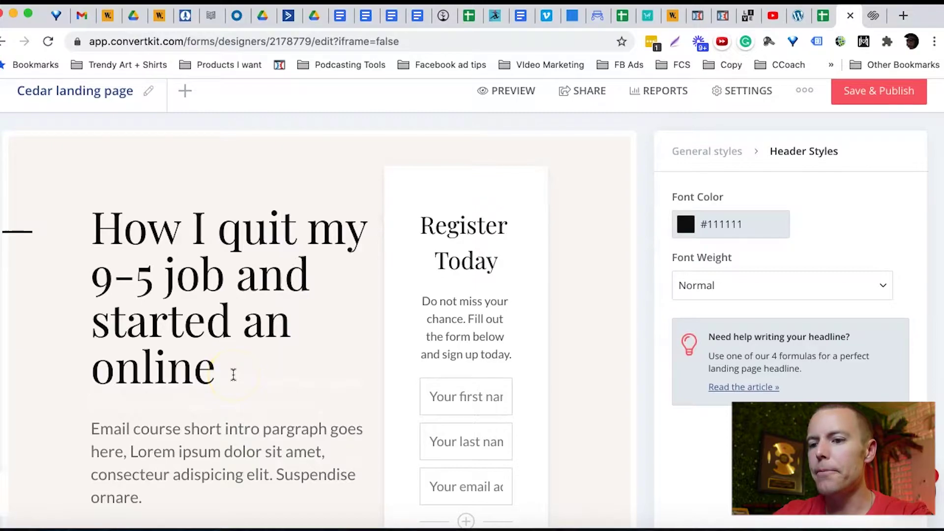
pyautogui.write(' business')
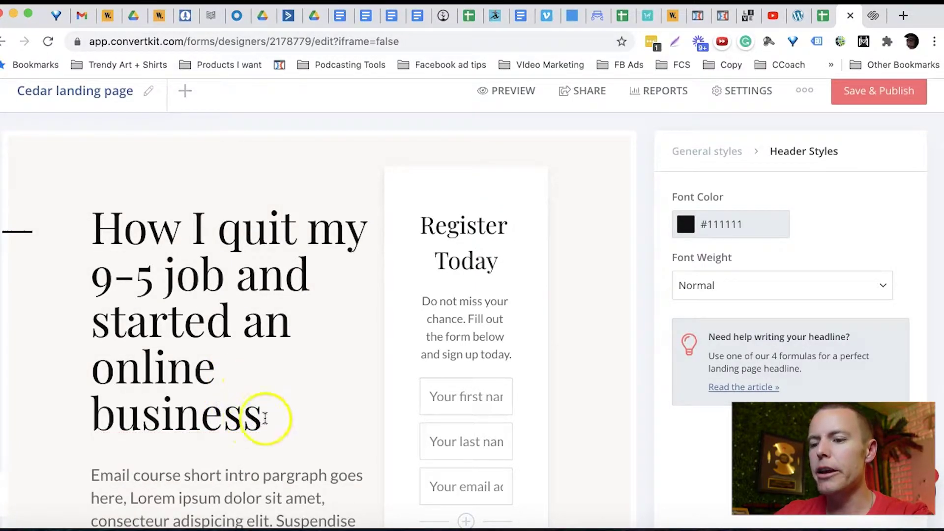
# Step: Review the rest of the landing page, opening the settings of the "Who am I?" heading and the author photo
pyautogui.scroll(-3, 364, 394)
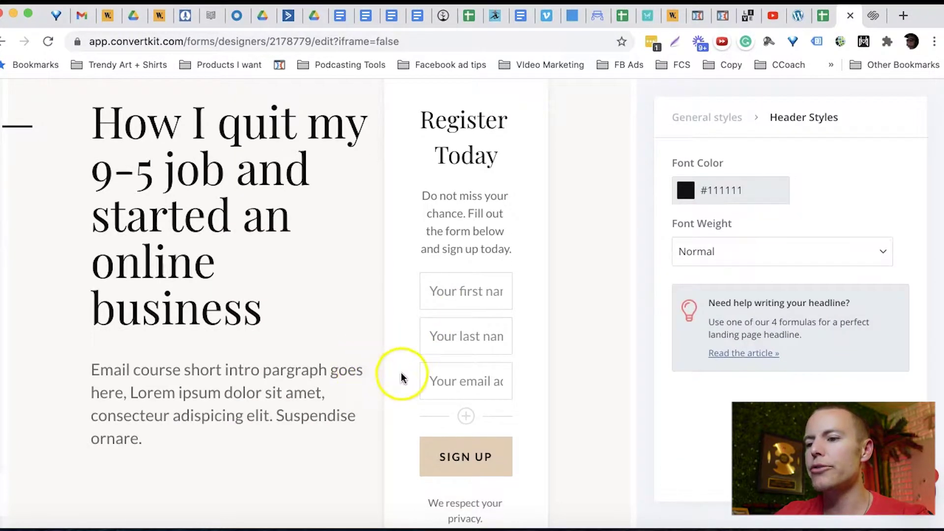
pyautogui.scroll(-12, 336, 343)
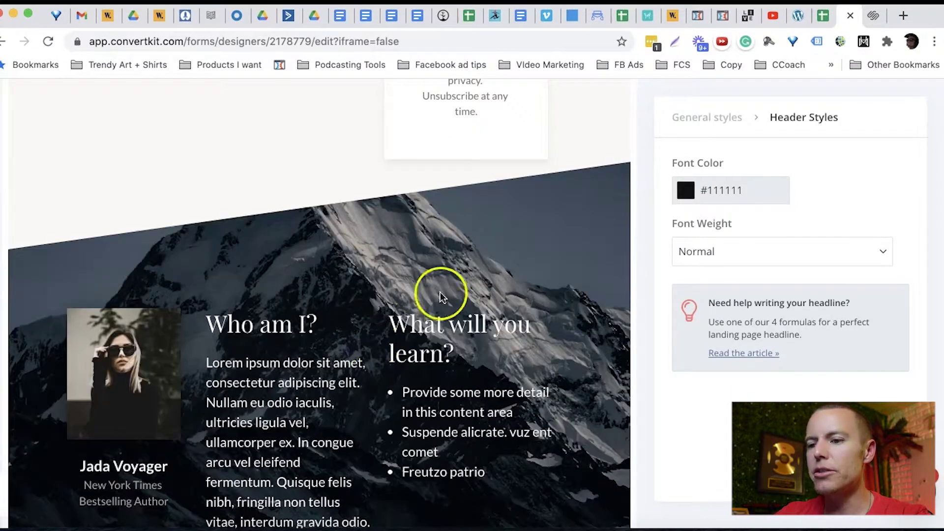
pyautogui.click(306, 326)
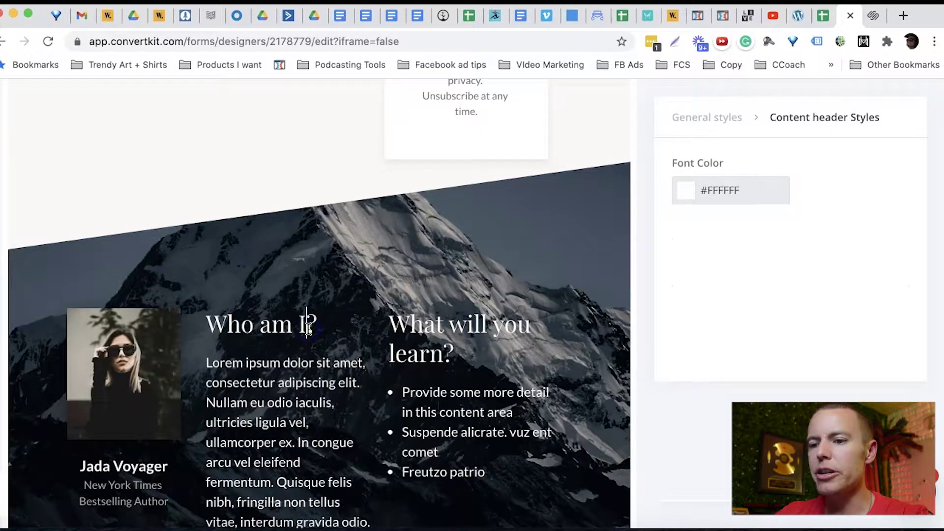
pyautogui.click(138, 349)
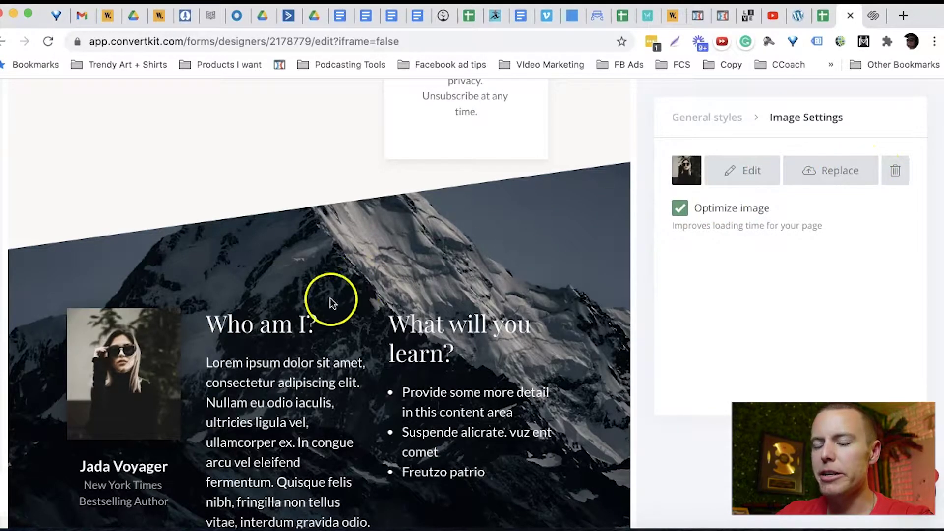
pyautogui.scroll(-3, 145, 421)
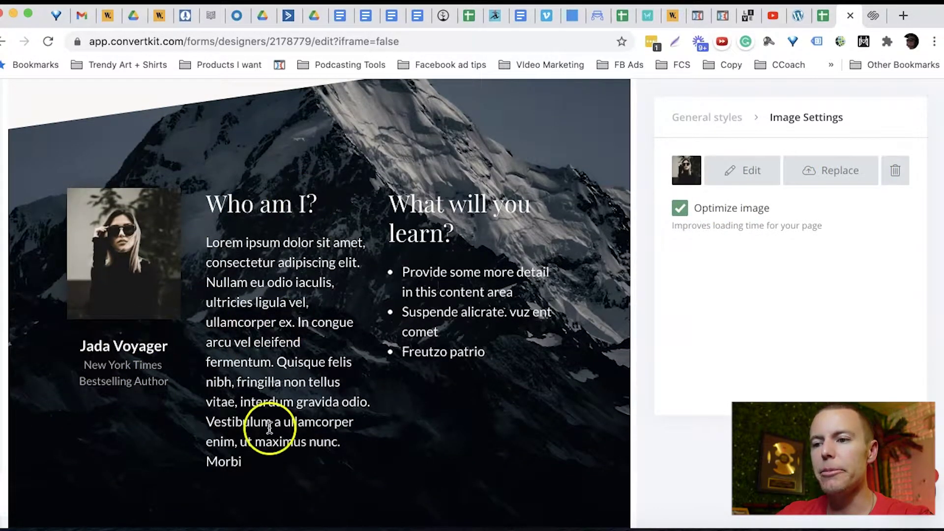
pyautogui.scroll(-3, 424, 346)
pyautogui.scroll(11, 425, 346)
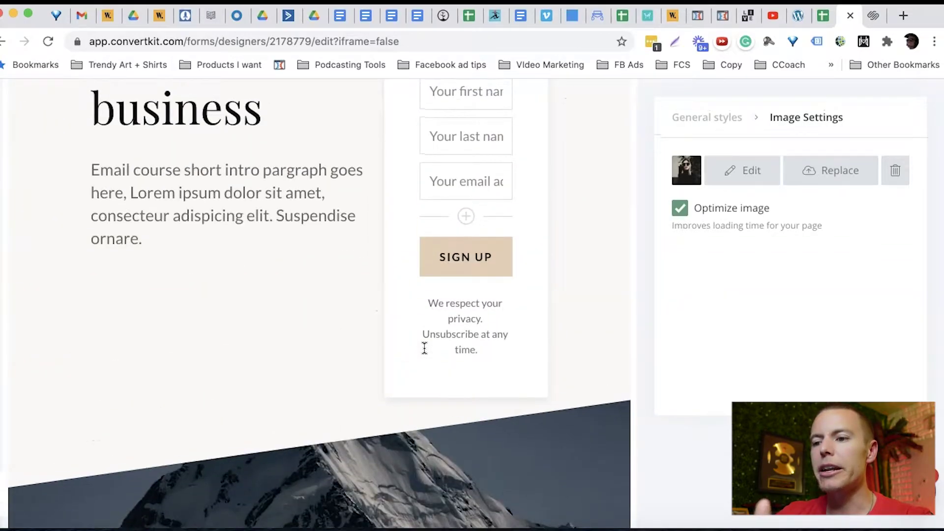